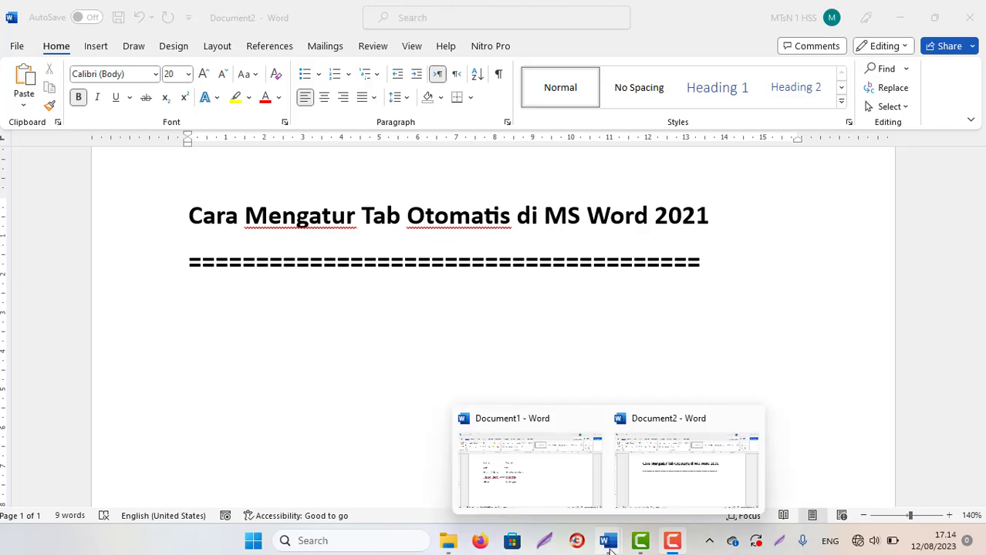
Switch to the Document1 window that holds the finished Nama/NIP example list
left_click(509, 482)
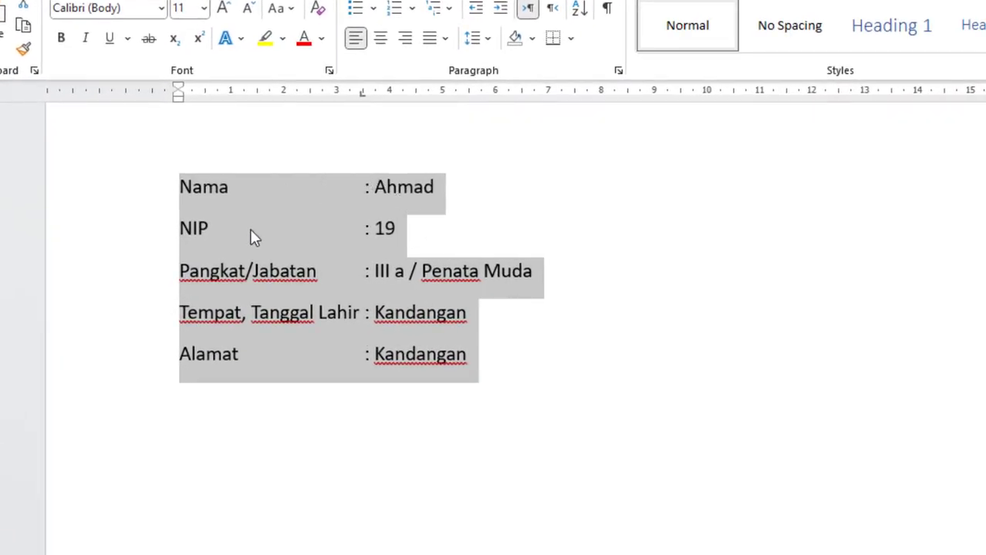
left_click(284, 432)
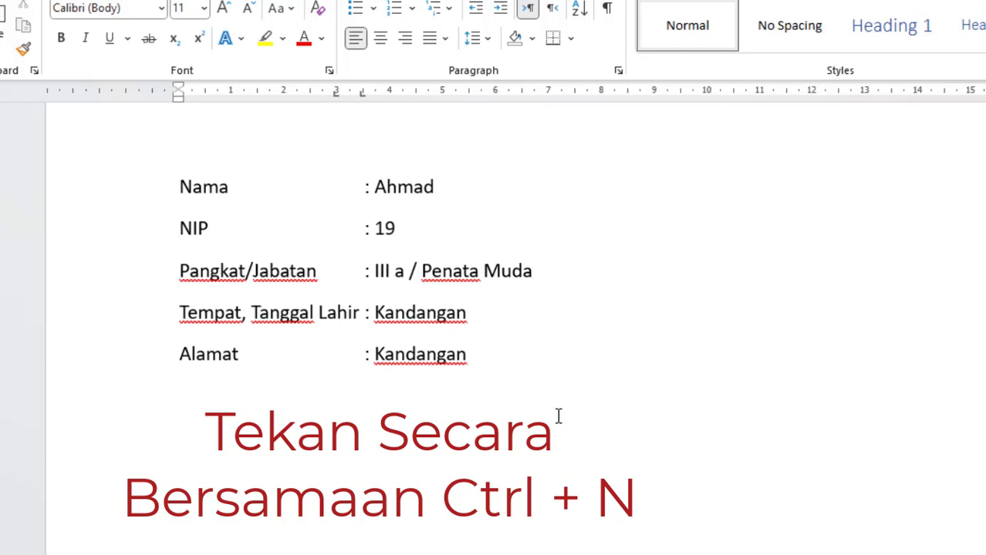
Create a new blank document, Document9, with Ctrl+N
key("ctrl+n")
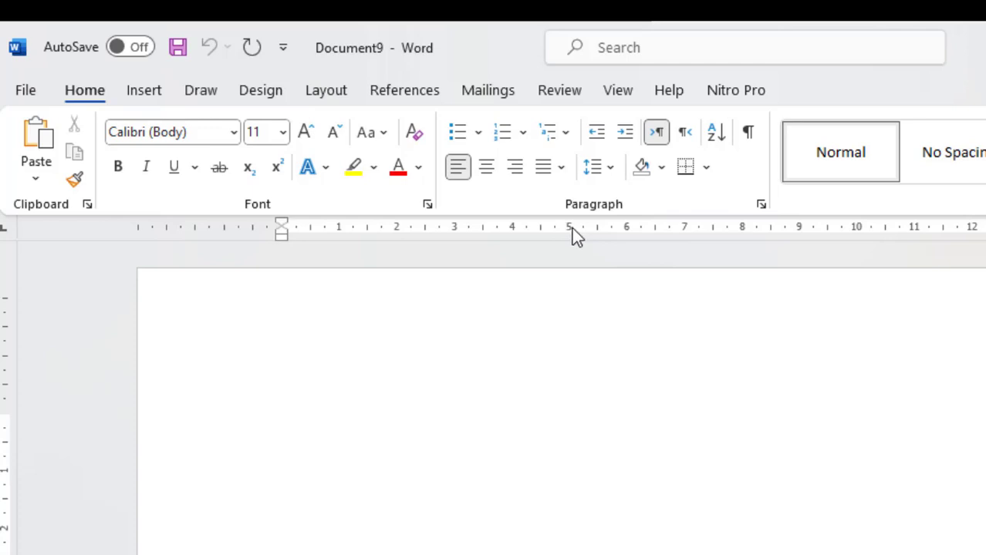
Toggle the Ruler option off and back on in the View tab so the ruler shows
left_click(619, 90)
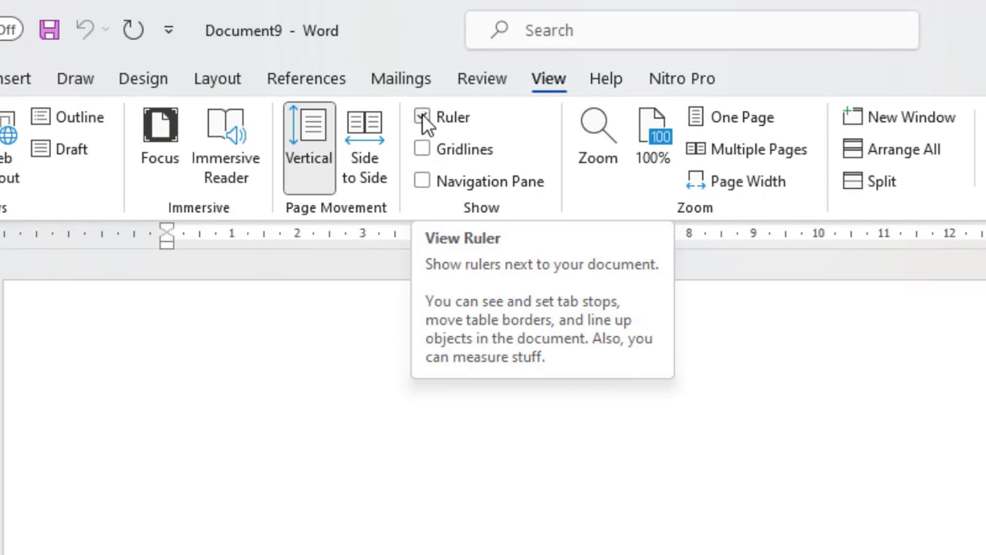
left_click(422, 118)
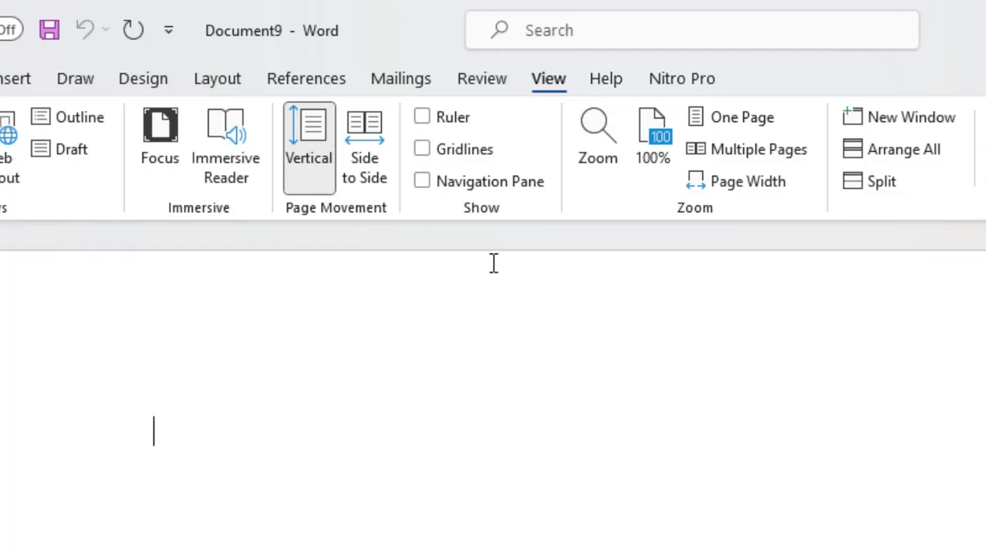
left_click(422, 117)
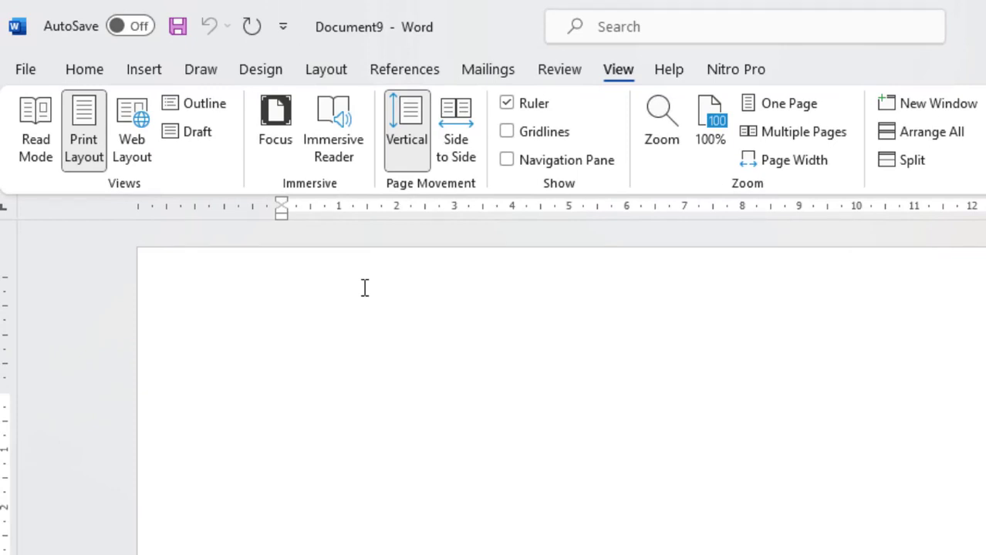
Type the 'Nama : Ahmad' and 'NIP : 19' lines
type("Nama")
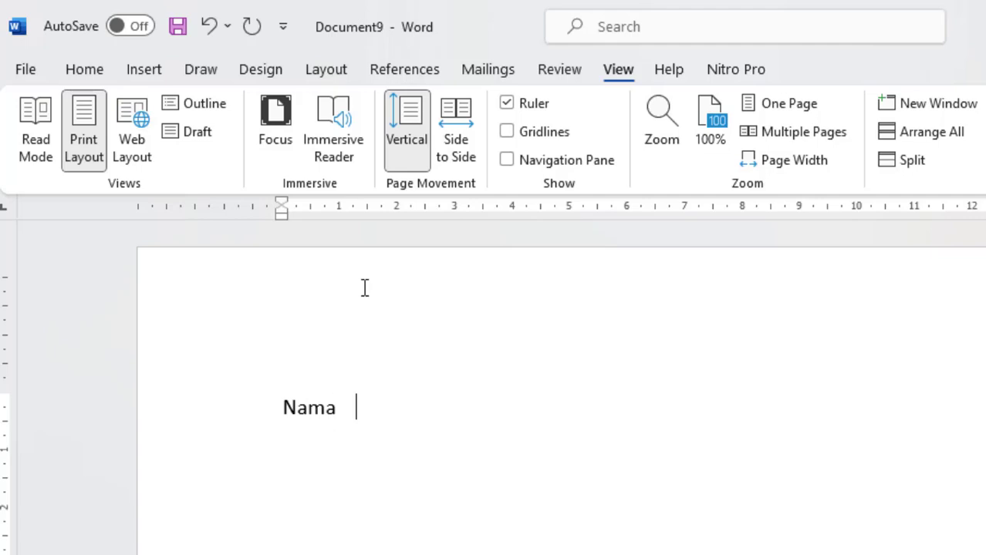
type("    :")
type(" Ahm")
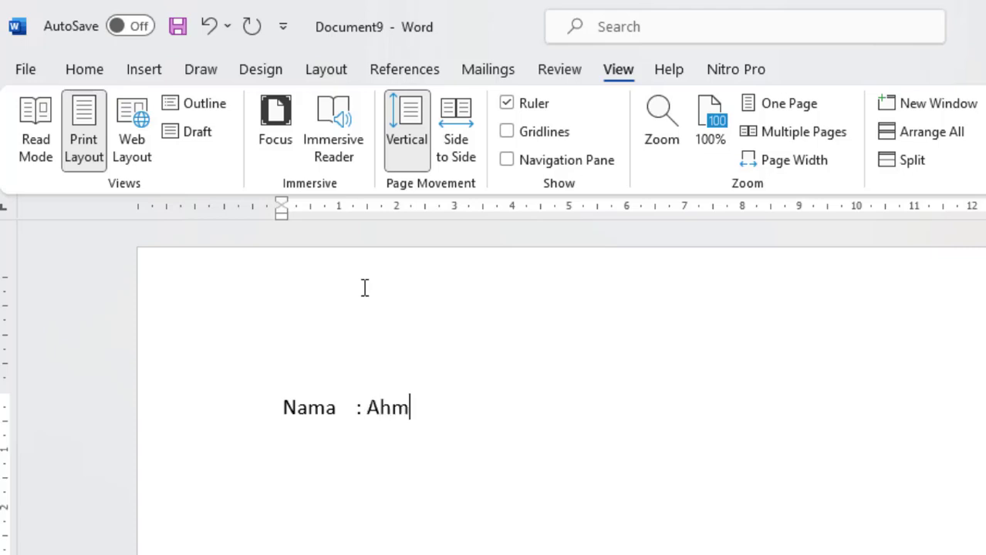
type("ad")
key("Return")
type("NIP")
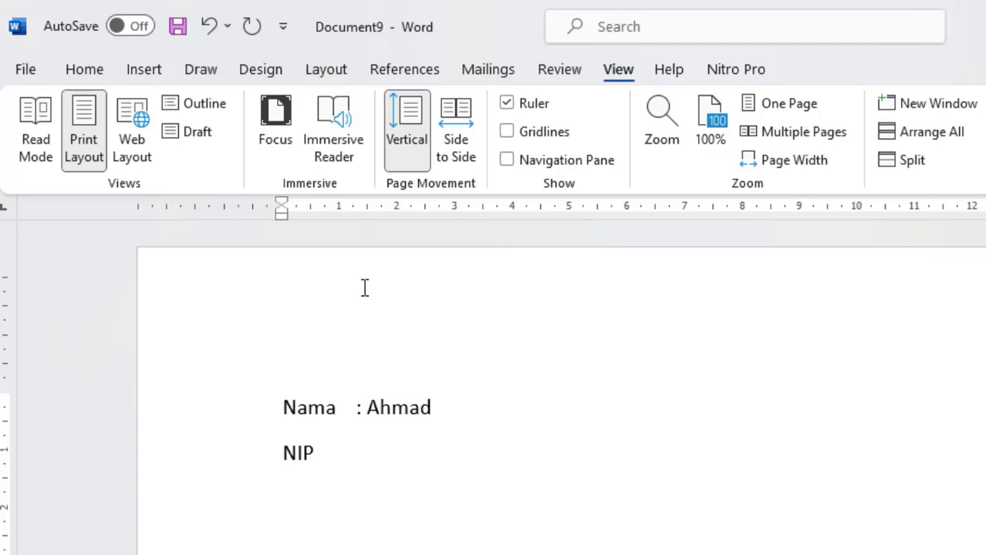
key("Tab")
type(":")
type(" 19")
key("Return")
Add the lines 'Pangkat/Jabatan : III a / Penata Muda' and 'Alamat : Kandangan', fixing typos
type("Pan")
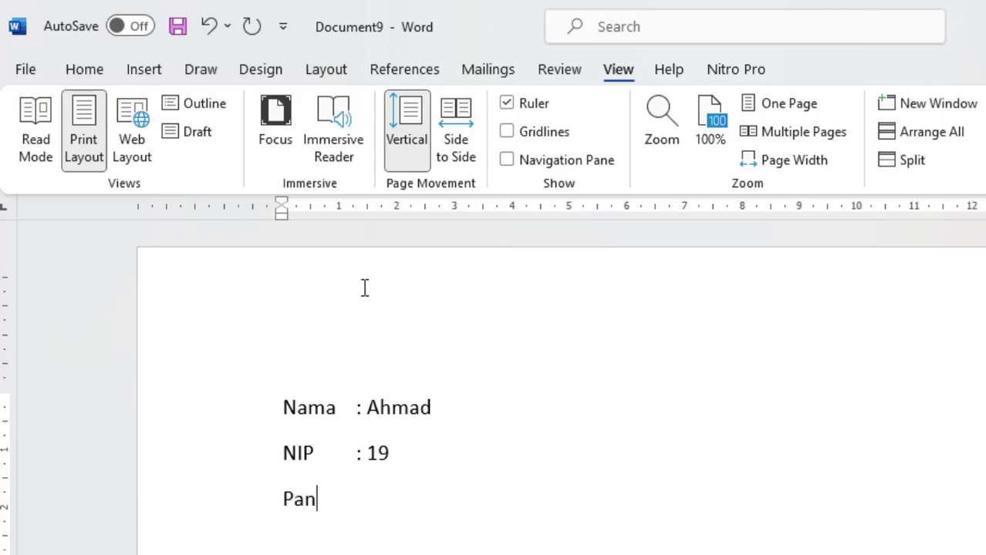
type("gkat/")
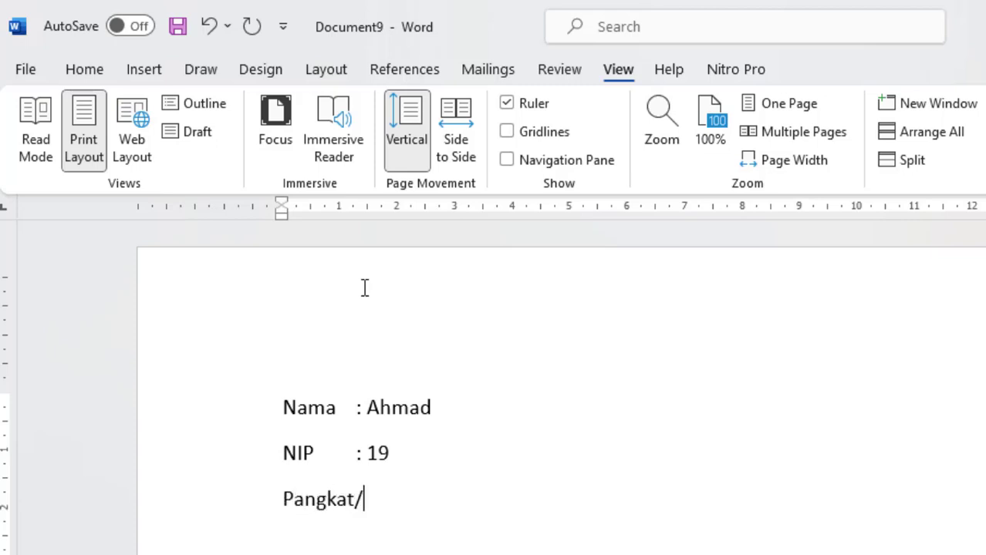
type("Jab")
type("ta")
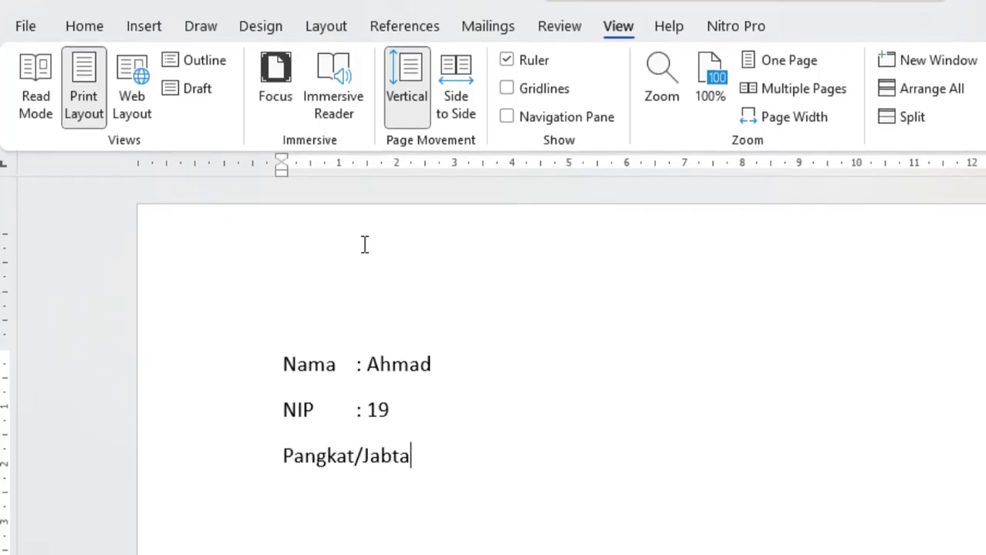
key("BackSpace")
key("BackSpace")
type("a")
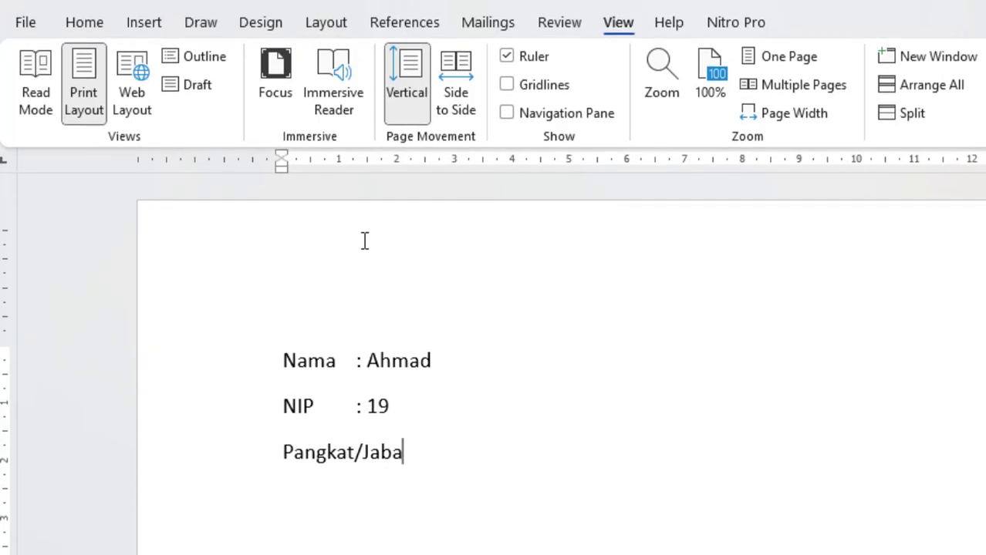
type("tan")
key("Tab")
type(": ")
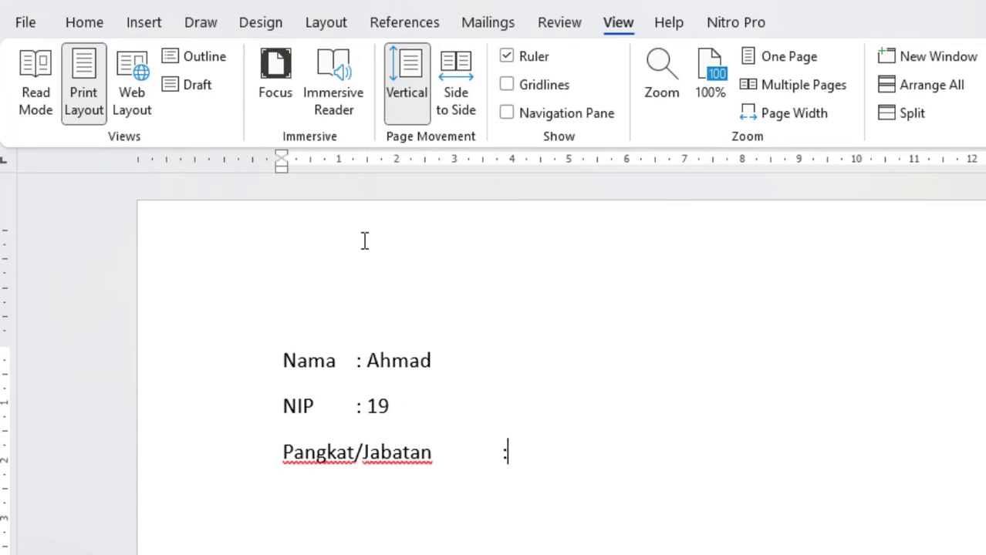
type("I")
type("II a /")
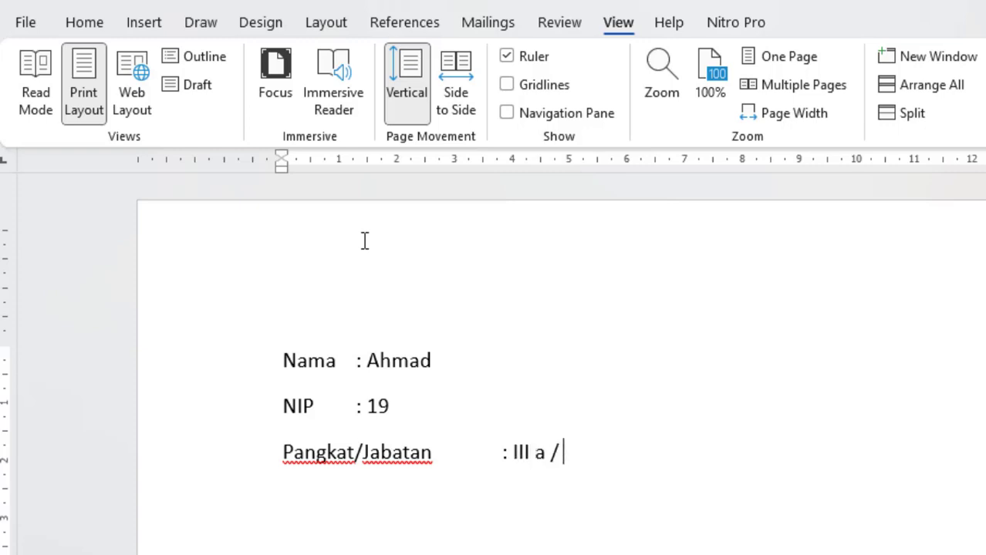
type(" Penata Mud")
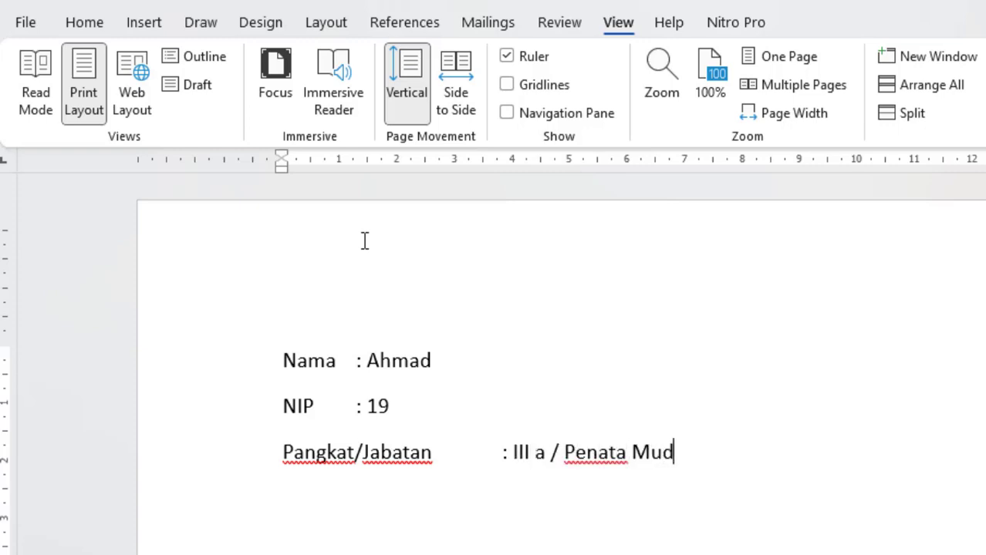
type("a")
key("Return")
type("Aam")
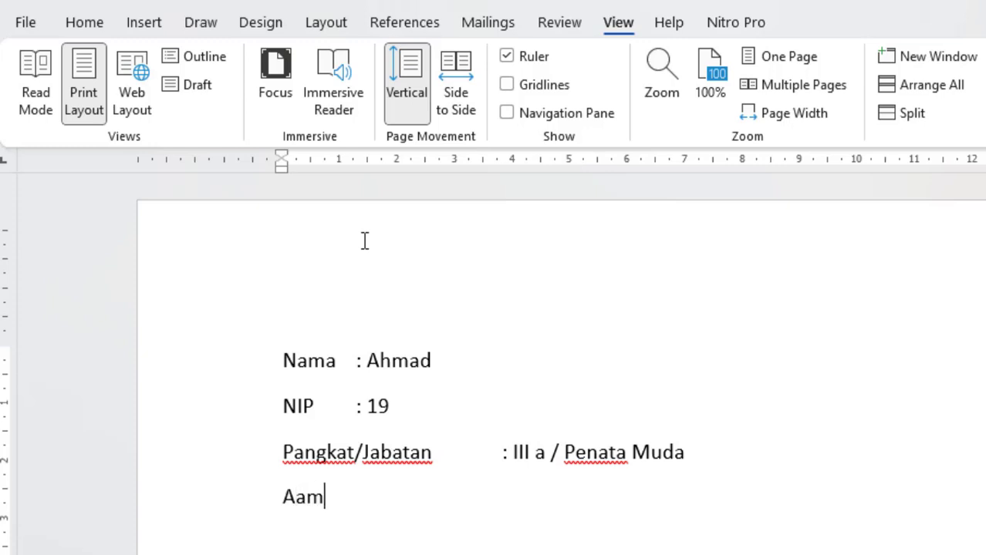
key("BackSpace")
key("BackSpace")
type("pa")
key("BackSpace")
key("BackSpace")
key("BackSpace")
type("l")
type("amat :")
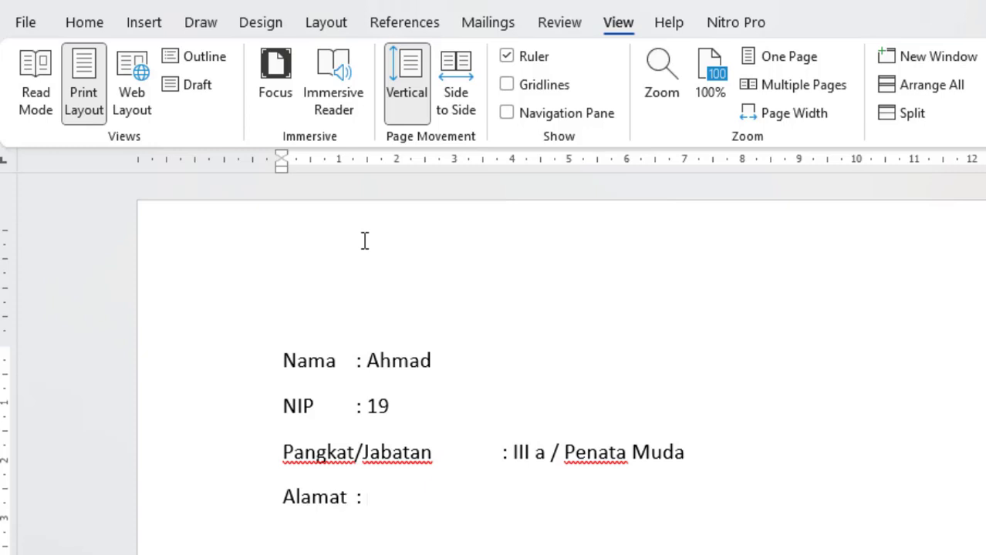
type(" Kandangan")
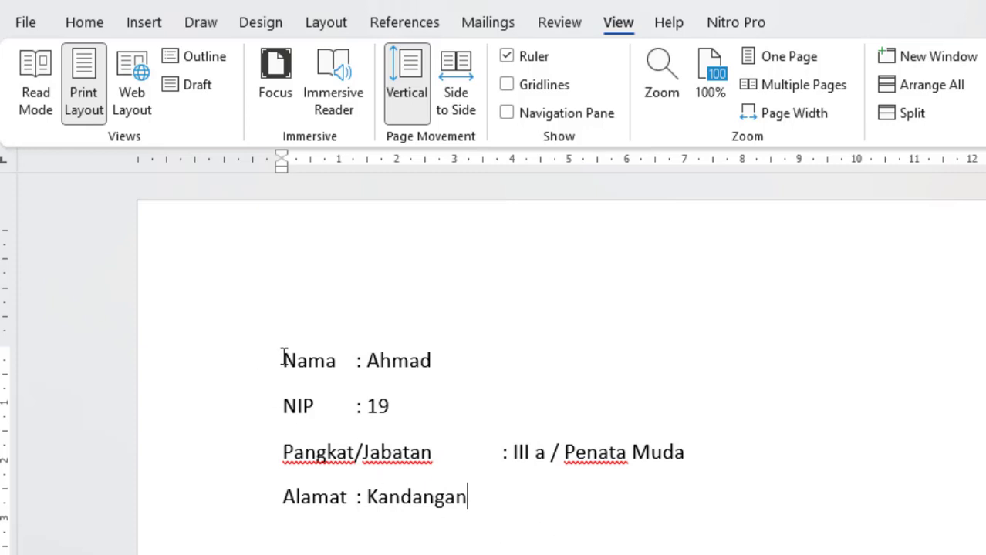
Select the four list lines from Nama to Kandangan and return to the Home tab
left_click_drag(283, 355, 682, 502)
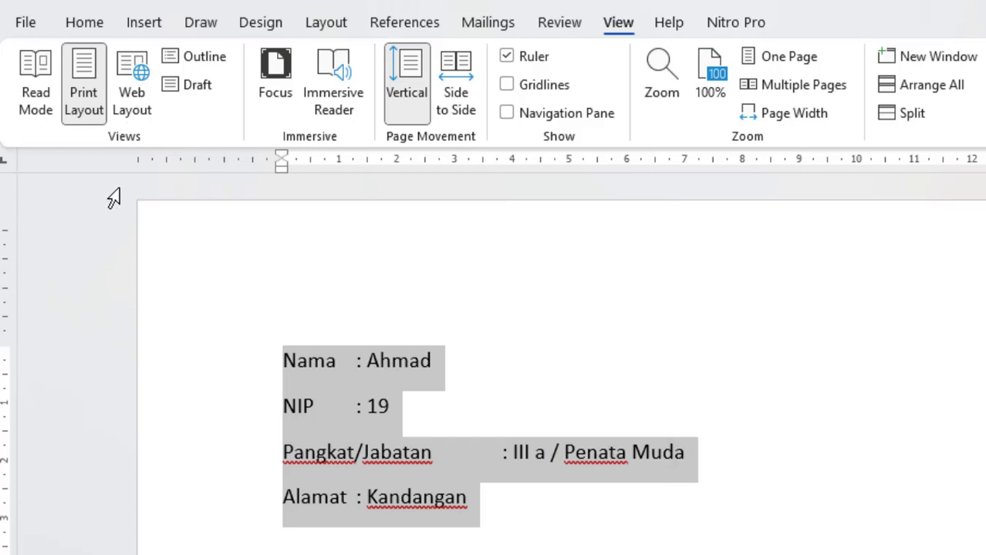
left_click(83, 24)
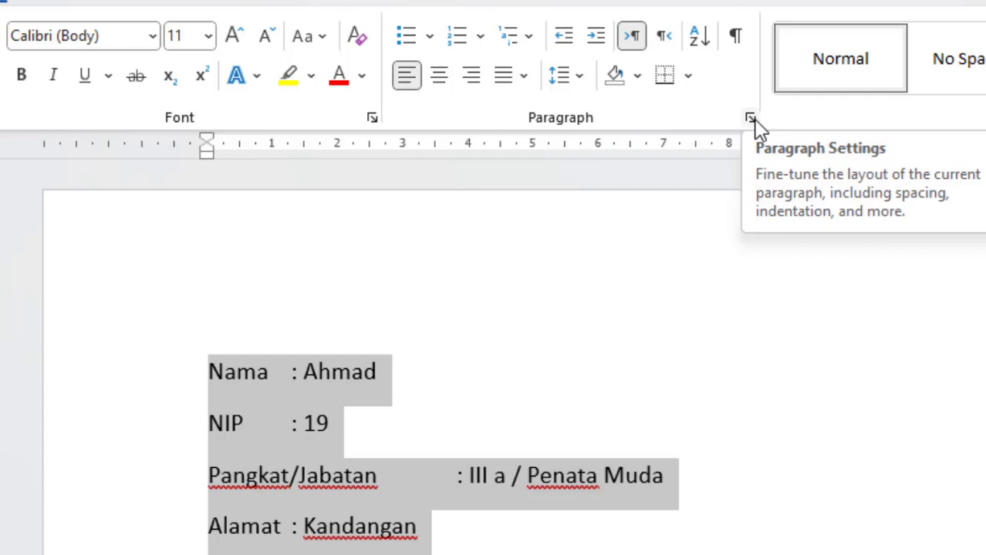
Set a 3 cm left tab stop for the selected lines in the Tabs dialog
left_click(752, 119)
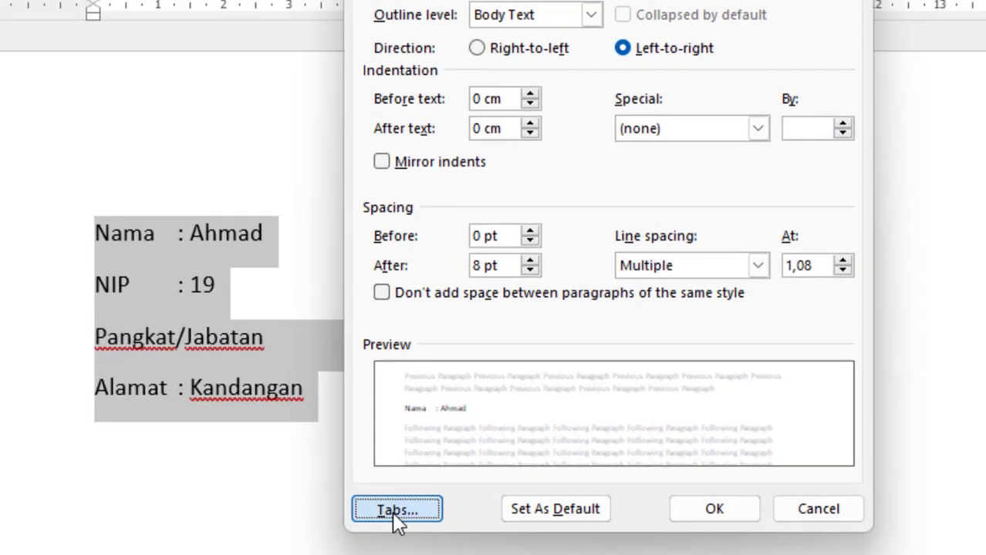
left_click(415, 497)
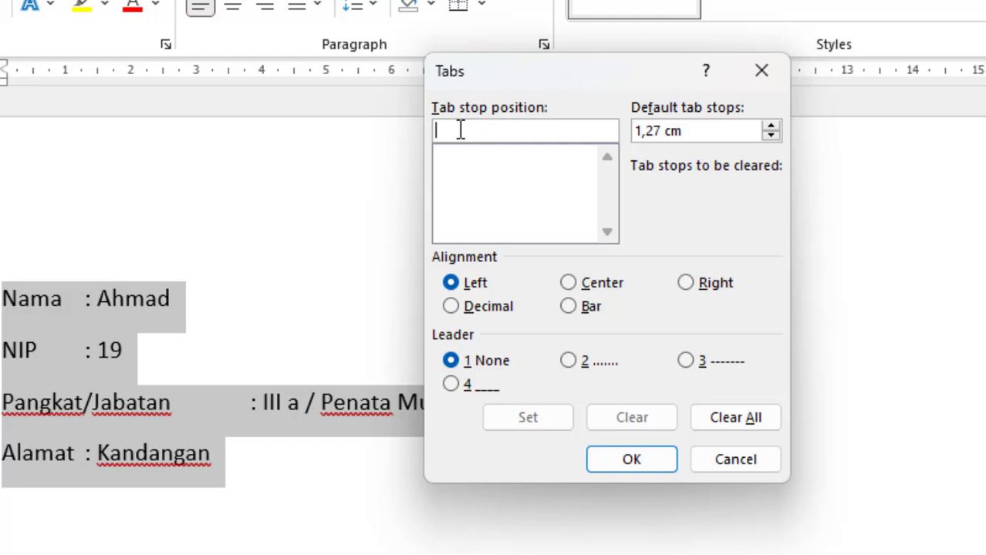
left_click_drag(528, 76, 662, 80)
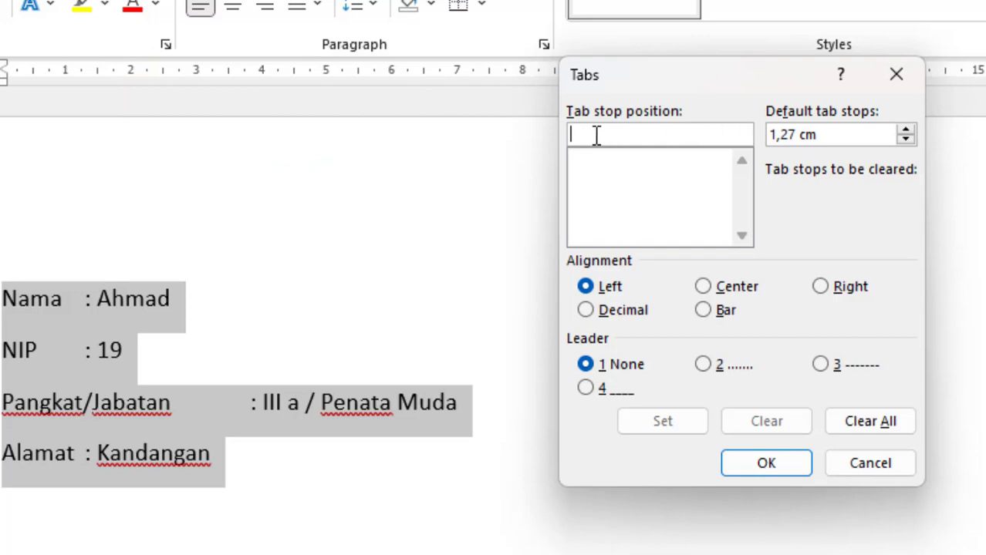
type("3")
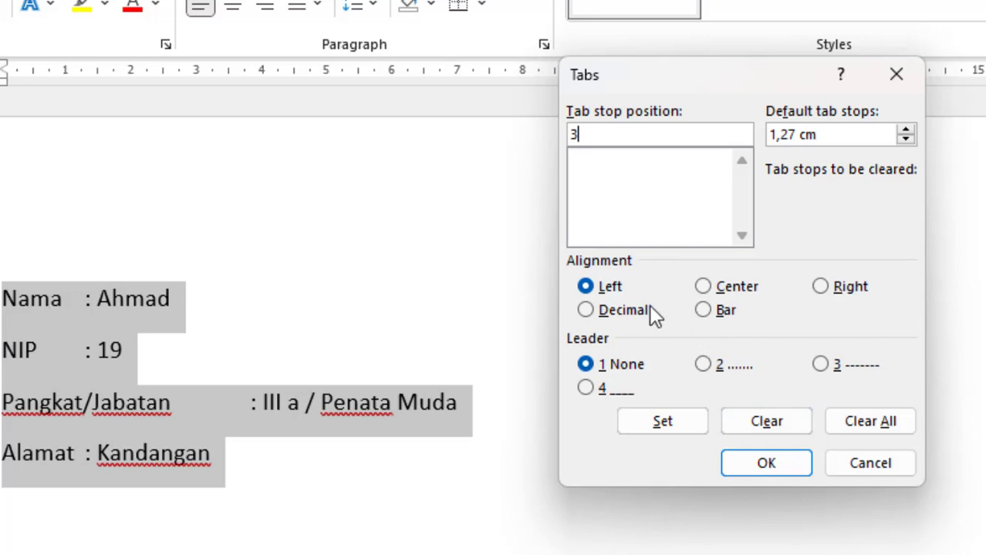
left_click(585, 289)
left_click(648, 421)
left_click(764, 457)
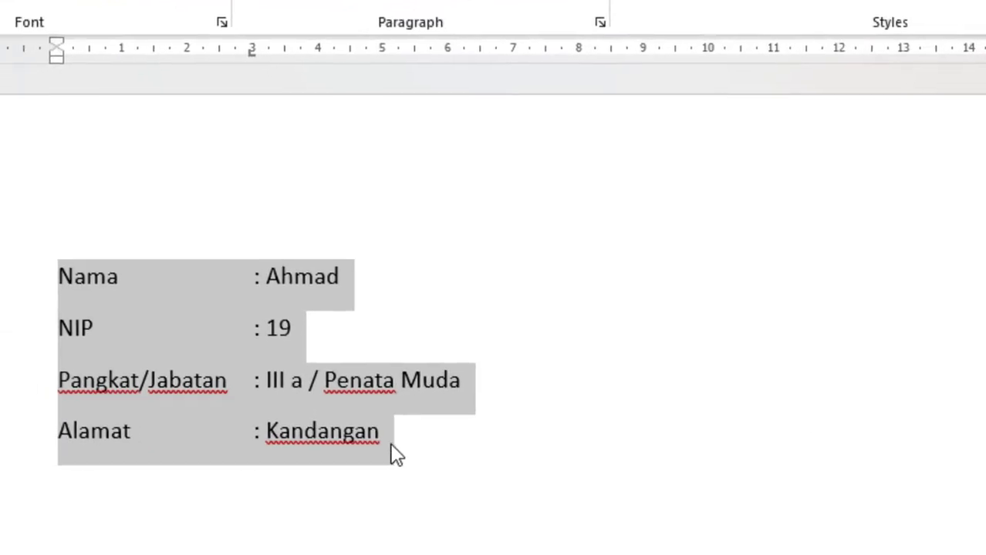
left_click(602, 334)
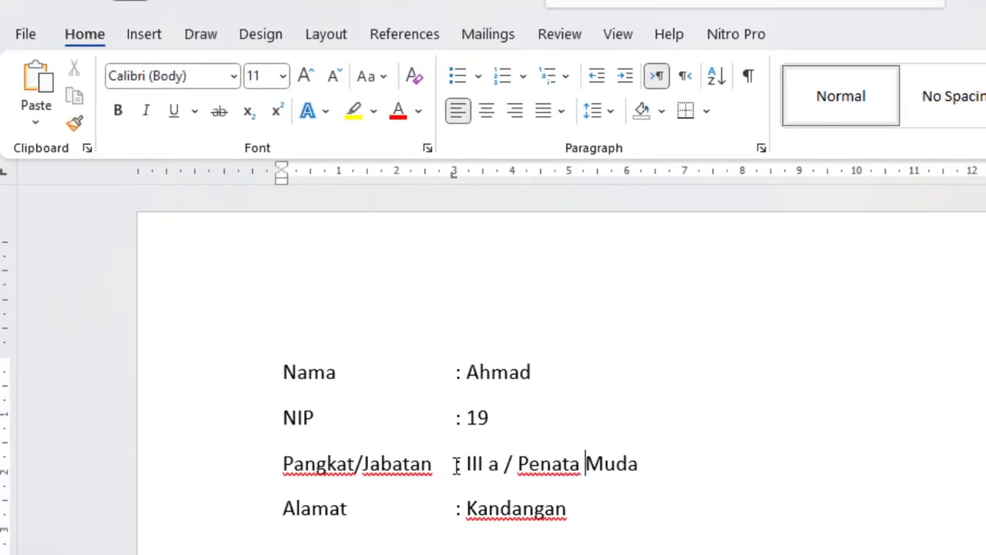
left_click(455, 466)
left_click(679, 535)
left_click_drag(273, 371, 631, 525)
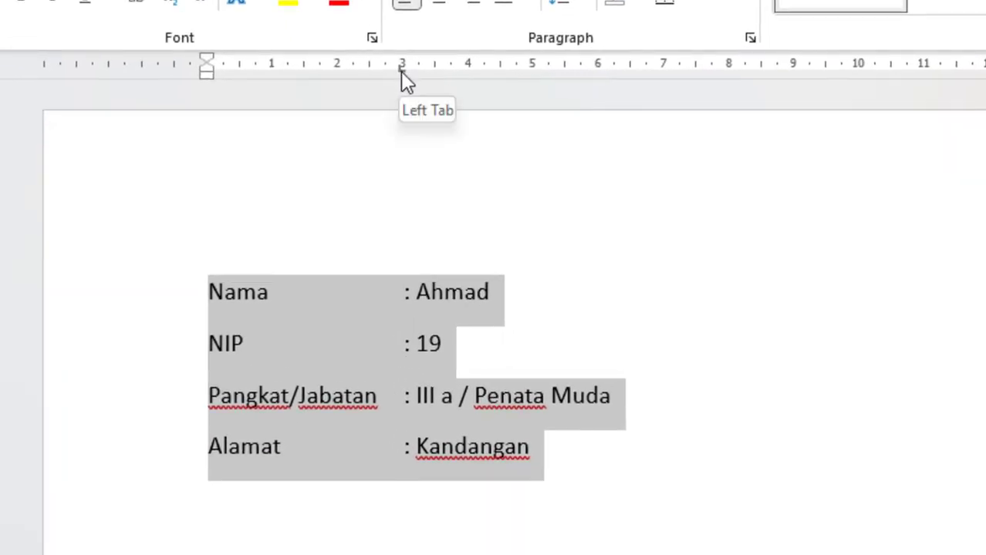
Replace the 3 cm tab stop with a 2,8 cm left tab stop in the Tabs dialog
double_click(400, 71)
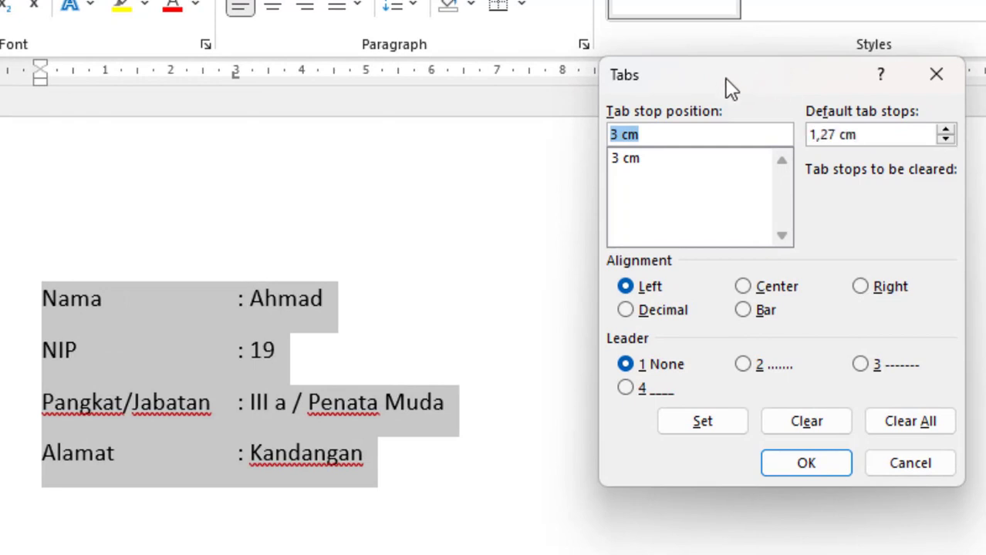
left_click_drag(725, 77, 683, 95)
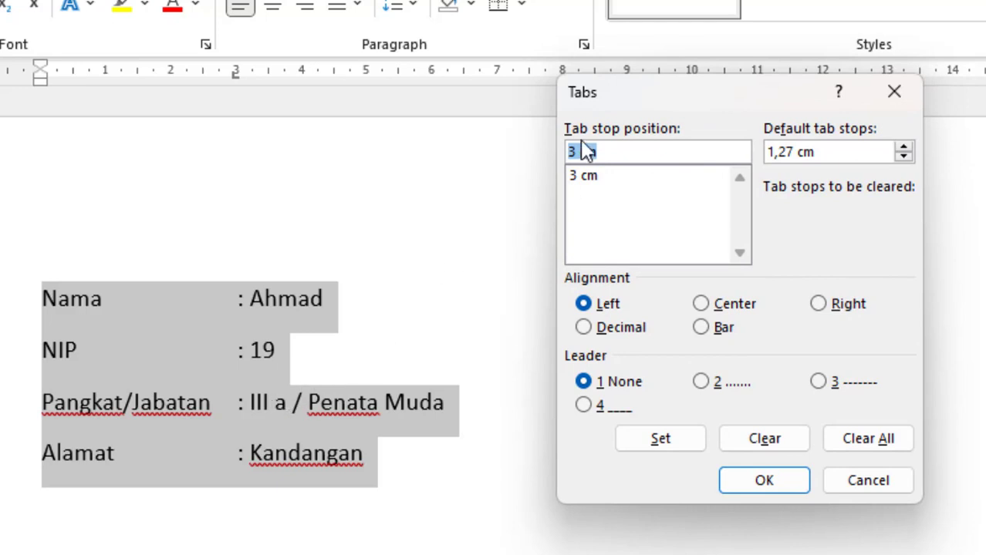
left_click(577, 152)
key("BackSpace")
type("2,8")
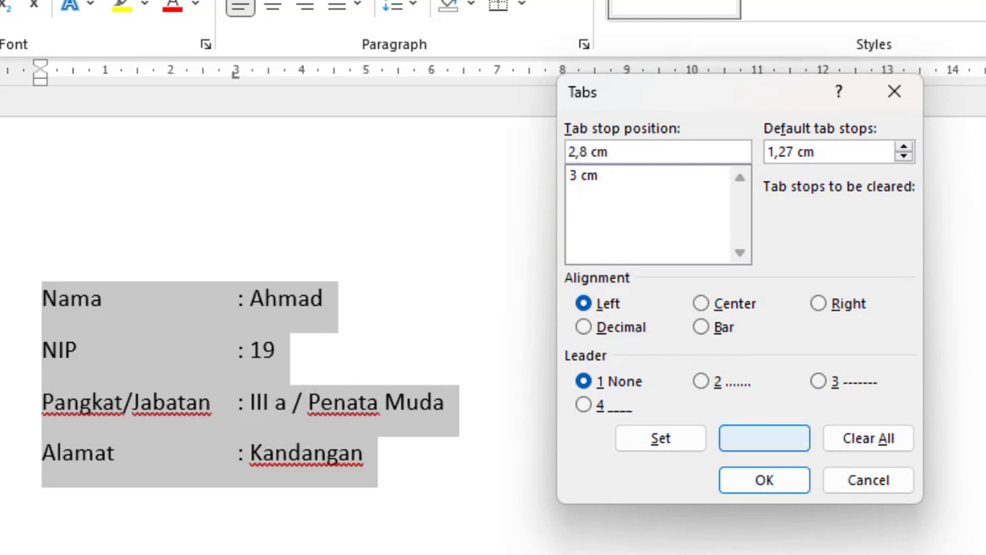
left_click(640, 439)
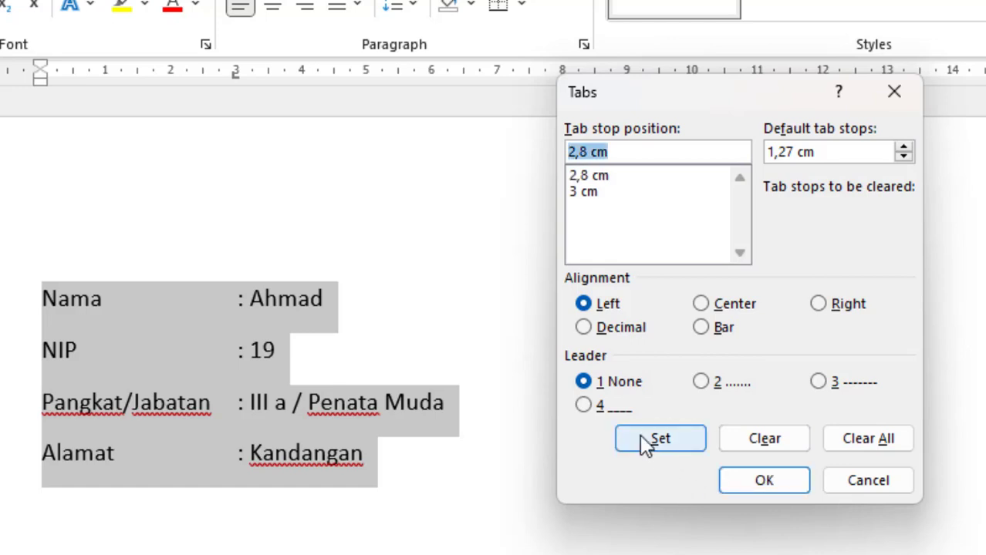
left_click(584, 177)
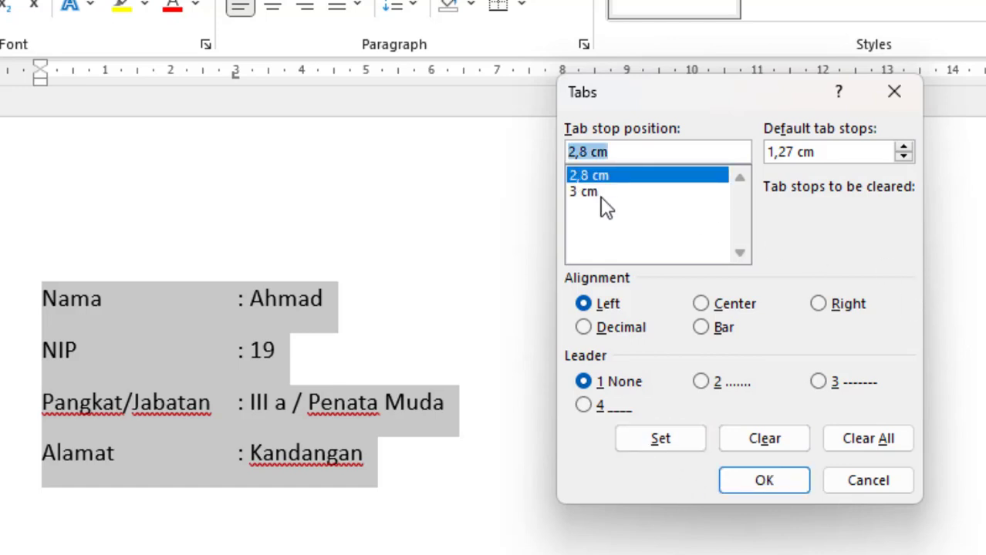
left_click(586, 192)
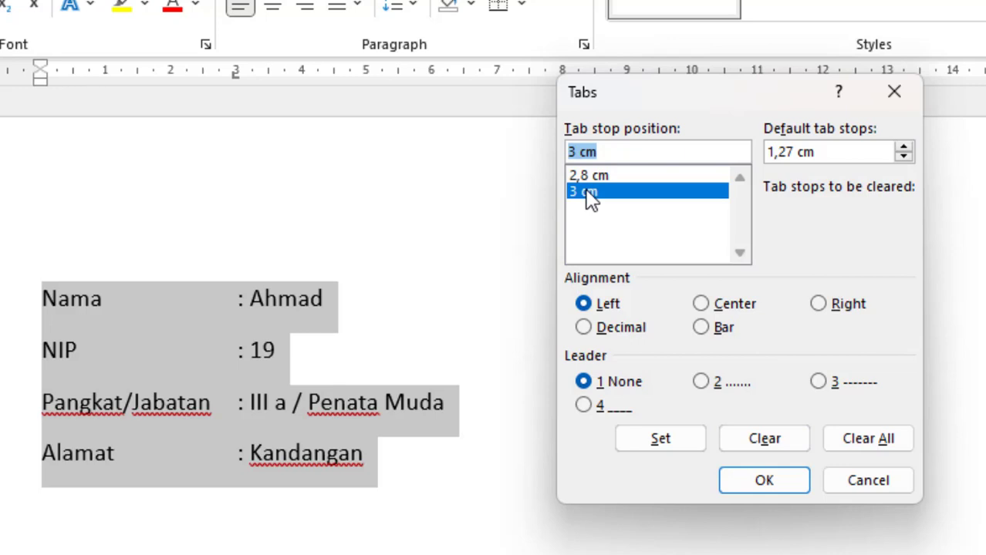
left_click(770, 438)
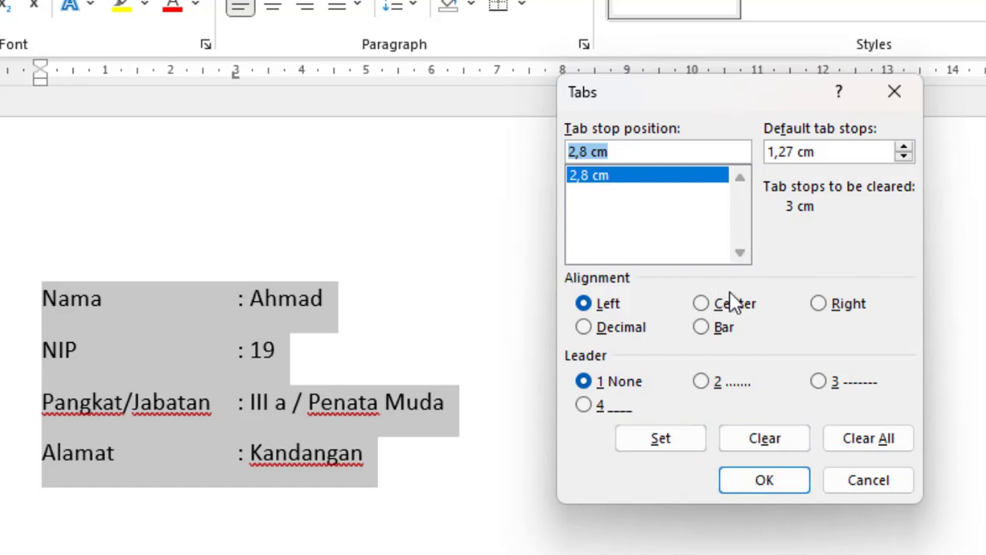
left_click(580, 151)
left_click(692, 443)
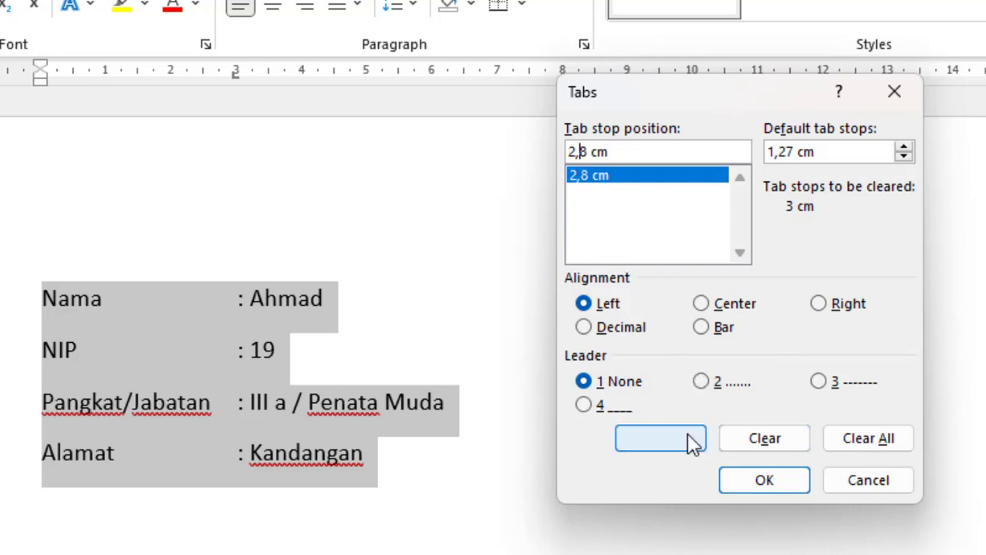
left_click(760, 481)
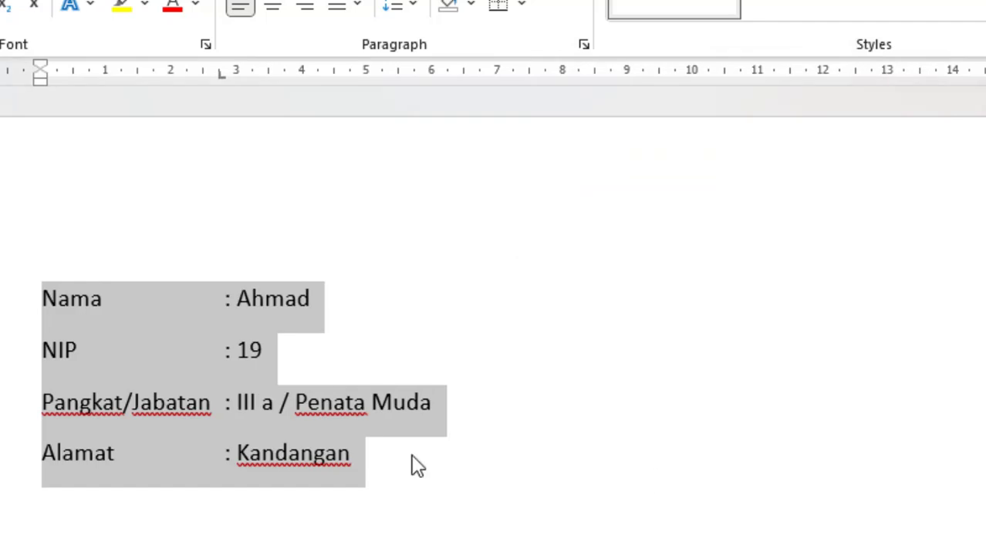
left_click(221, 409)
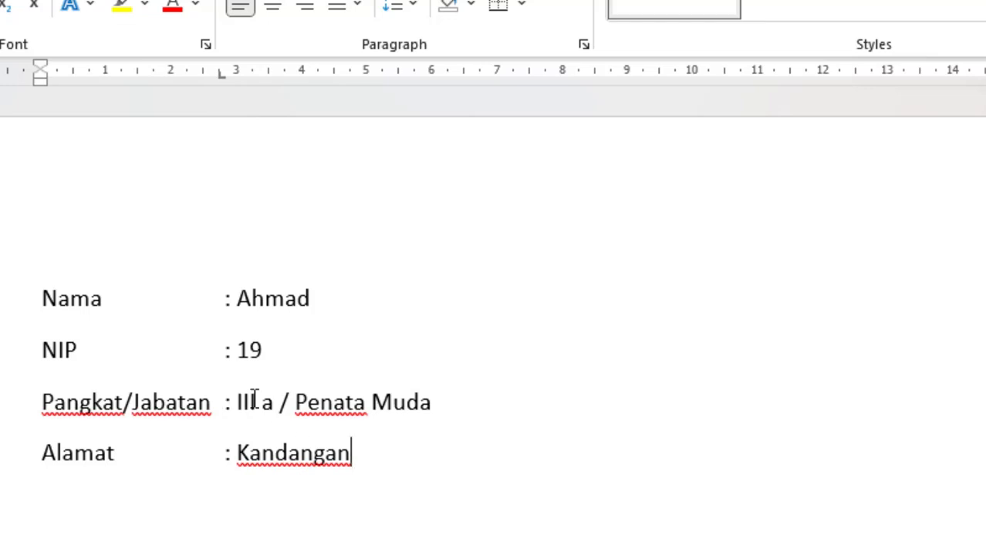
left_click_drag(354, 454, 5, 295)
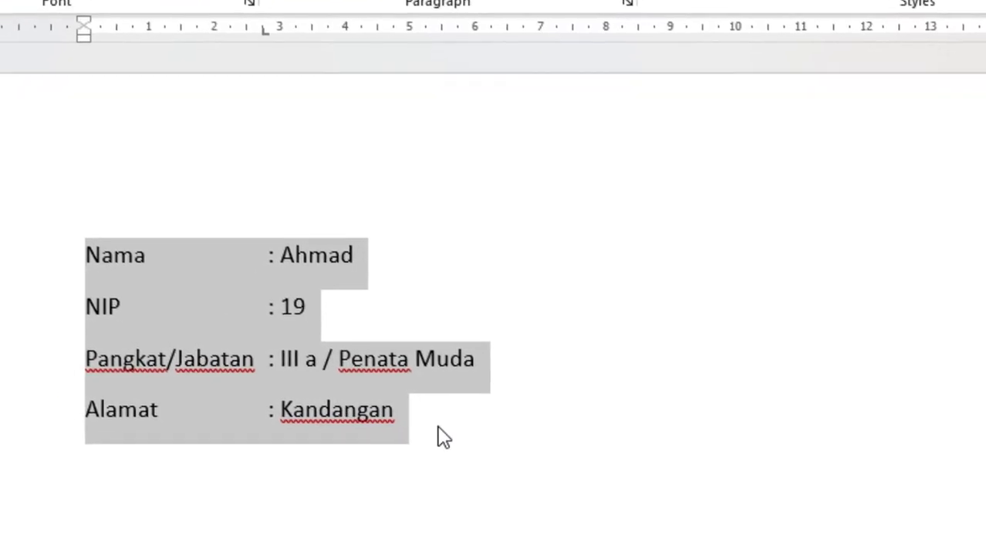
left_click(499, 383)
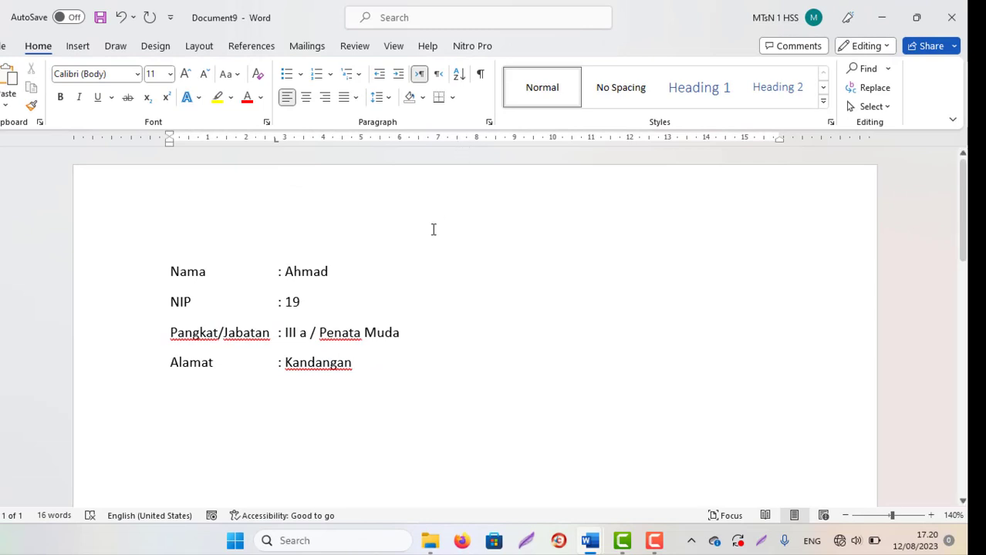
left_click_drag(355, 361, 105, 252)
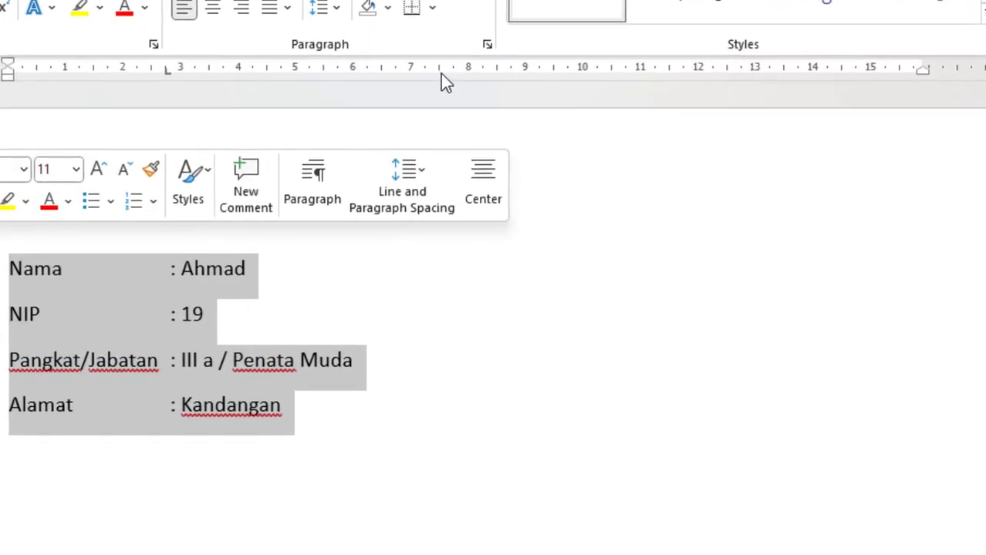
Add a left tab stop near 7,5 cm and place colons there on the Nama and Pangkat/Jabatan lines
left_click(440, 73)
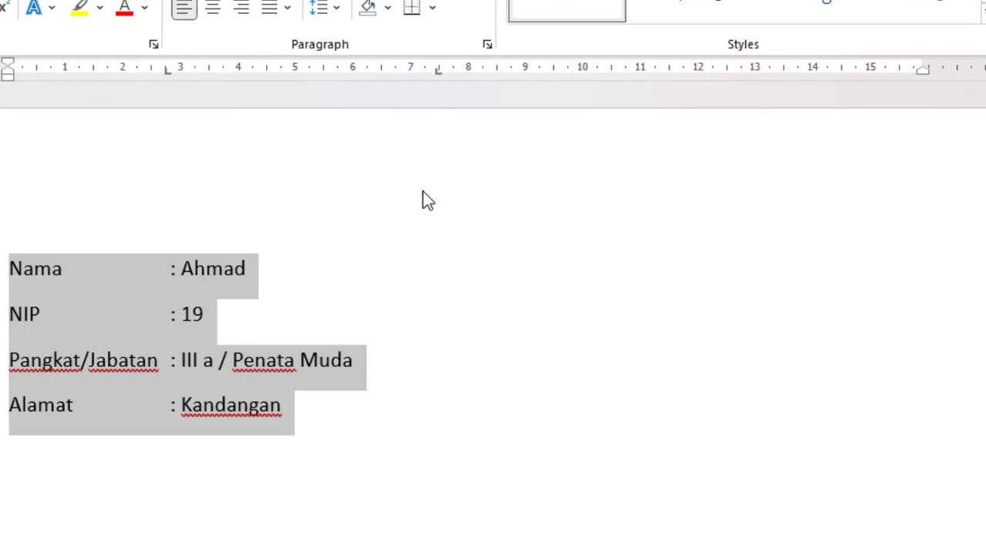
left_click(270, 263)
key("Tab")
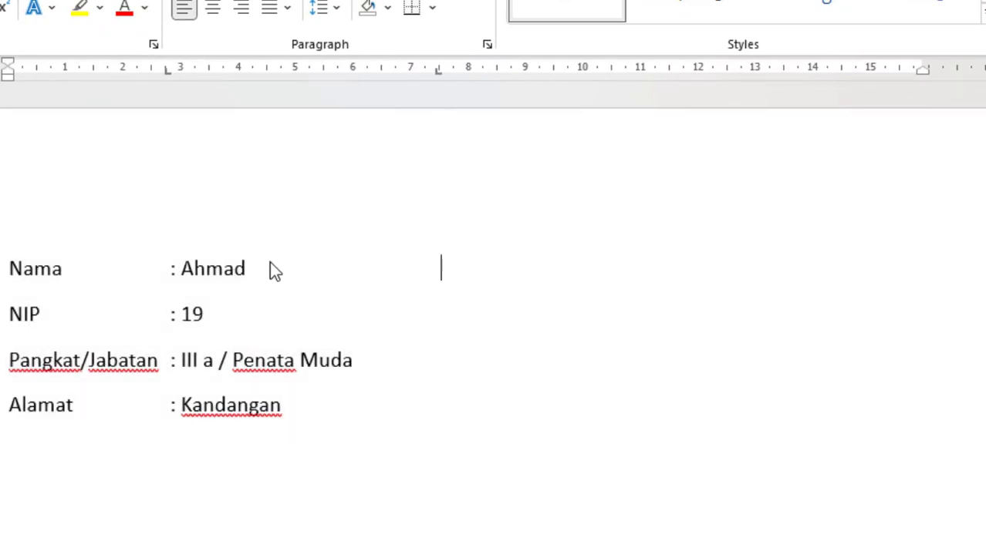
type(":")
key("Down")
key("Down")
key("End")
key("Tab")
type(":")
key("Up")
key("Up")
key("Down")
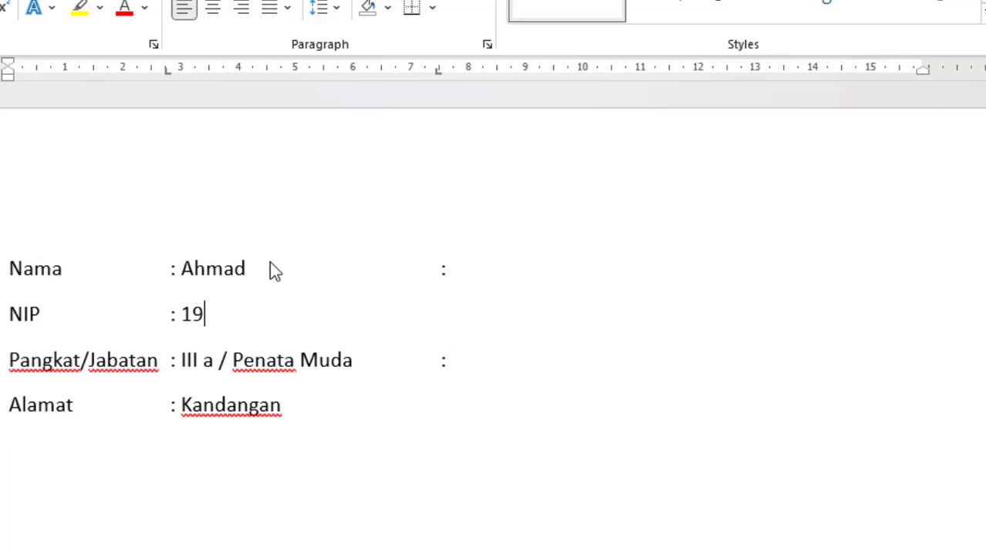